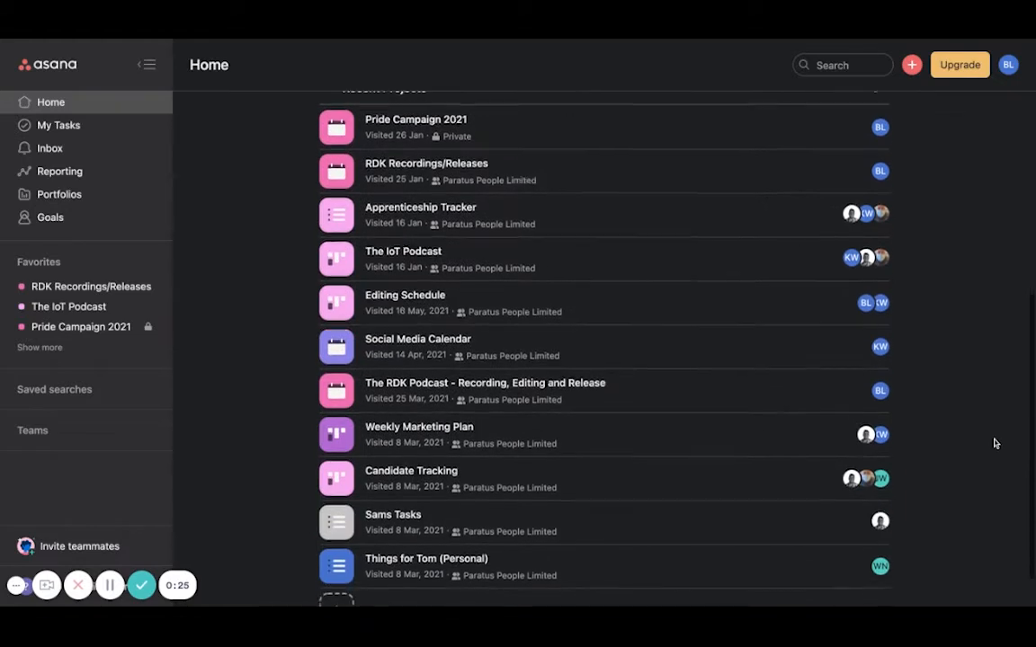
# Look over the favorite and recent projects on the Home page and open the Pride Campaign 2021 project.
pyautogui.scroll(2, 996, 443)
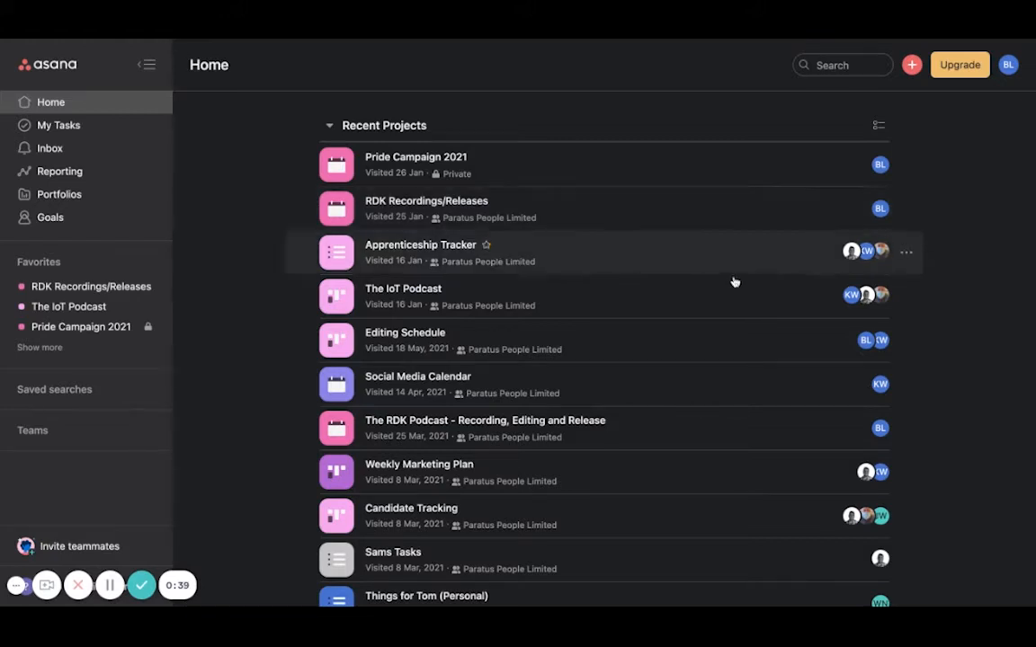
pyautogui.scroll(2, 929, 253)
pyautogui.scroll(3, 929, 253)
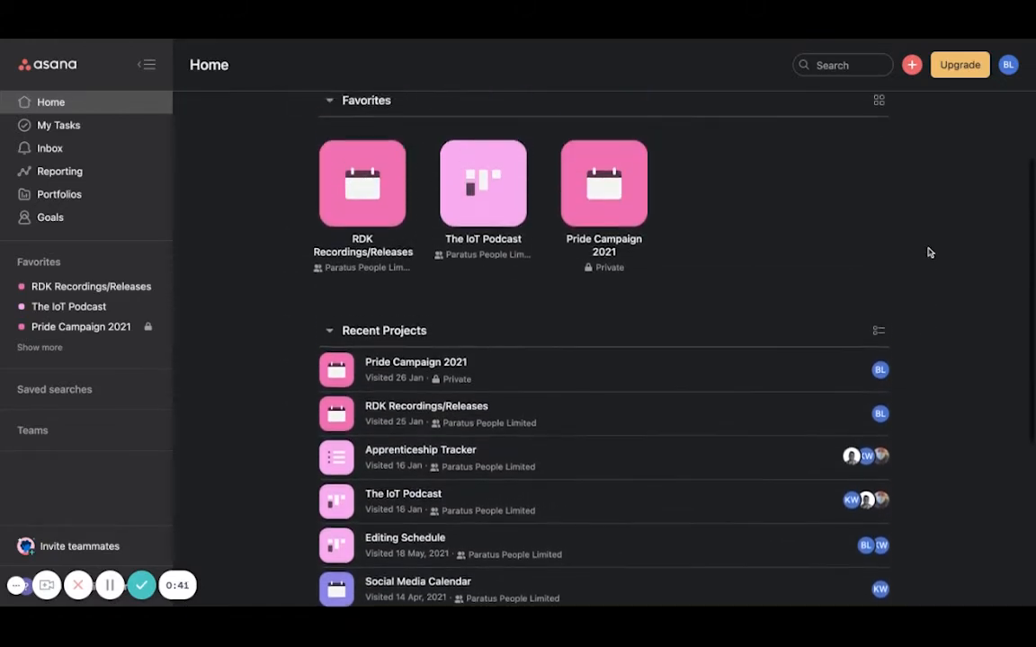
pyautogui.scroll(-2, 927, 252)
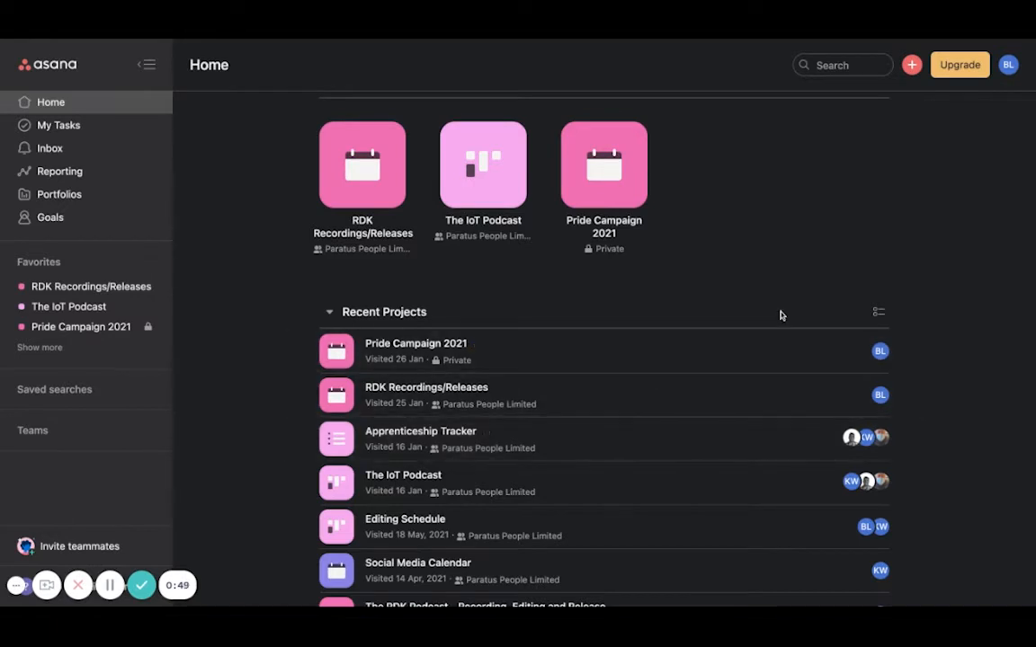
pyautogui.scroll(3, 779, 315)
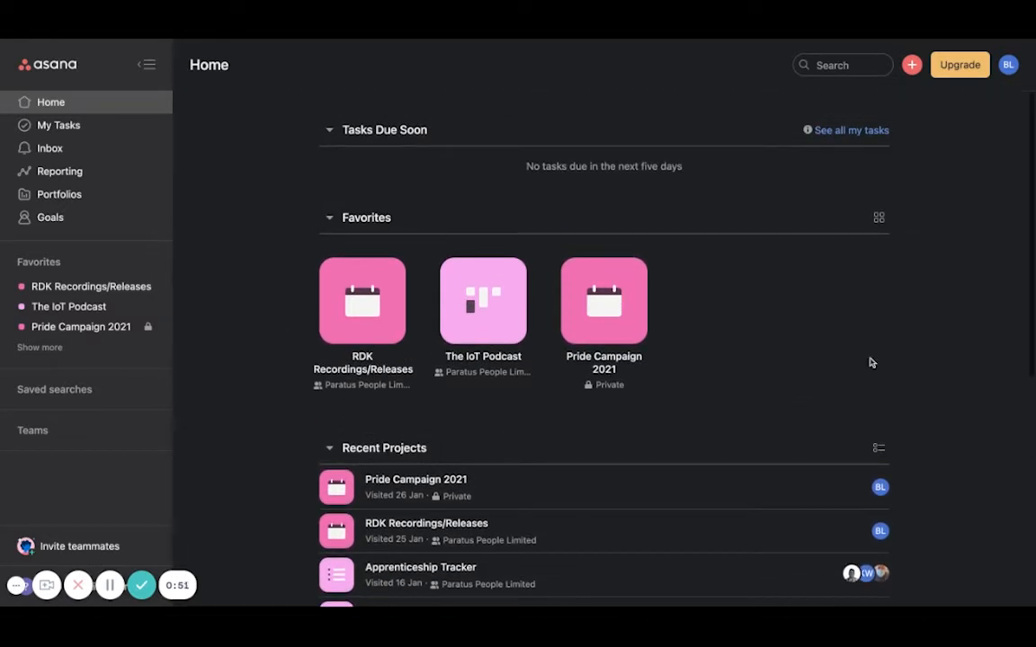
pyautogui.click(609, 294)
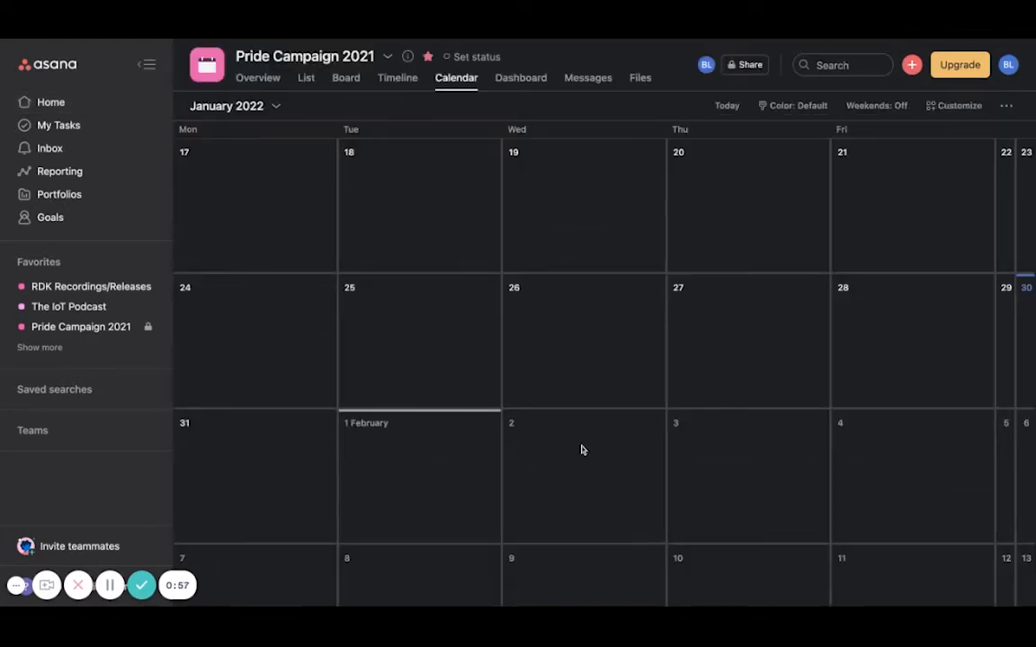
# Go back to June 2021 in the project calendar and examine the Pride post tasks scheduled there.
pyautogui.scroll(10, 581, 449)
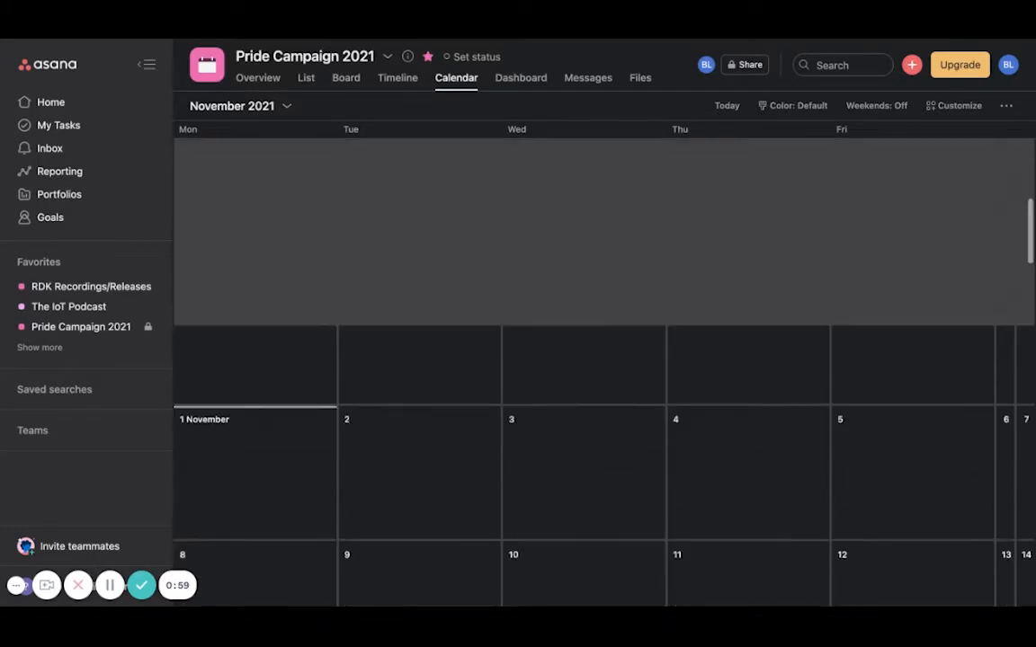
pyautogui.scroll(10, 581, 450)
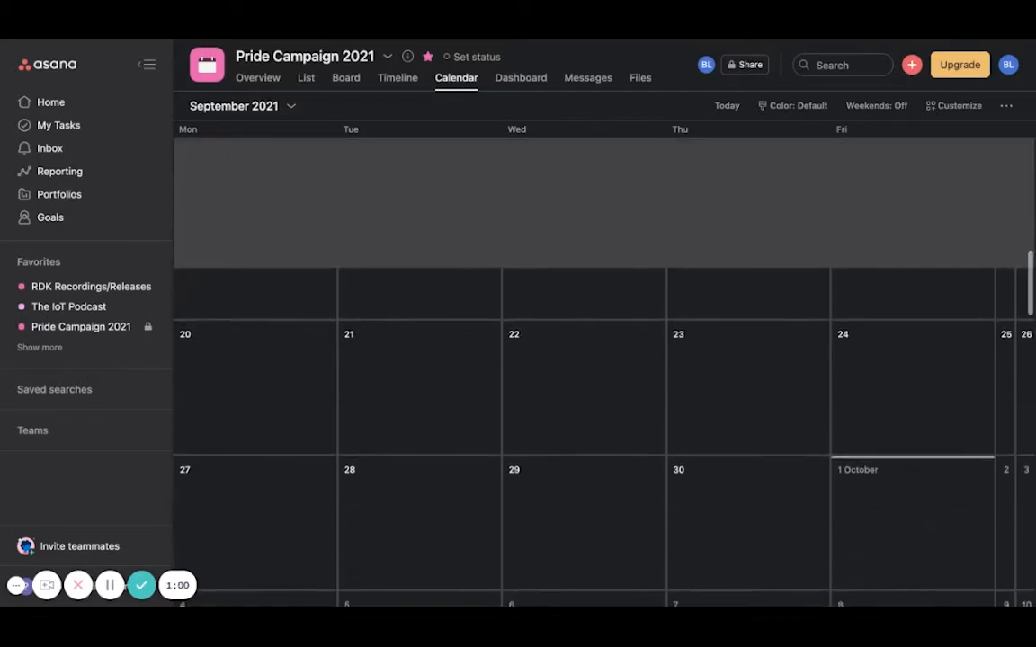
pyautogui.scroll(10, 581, 449)
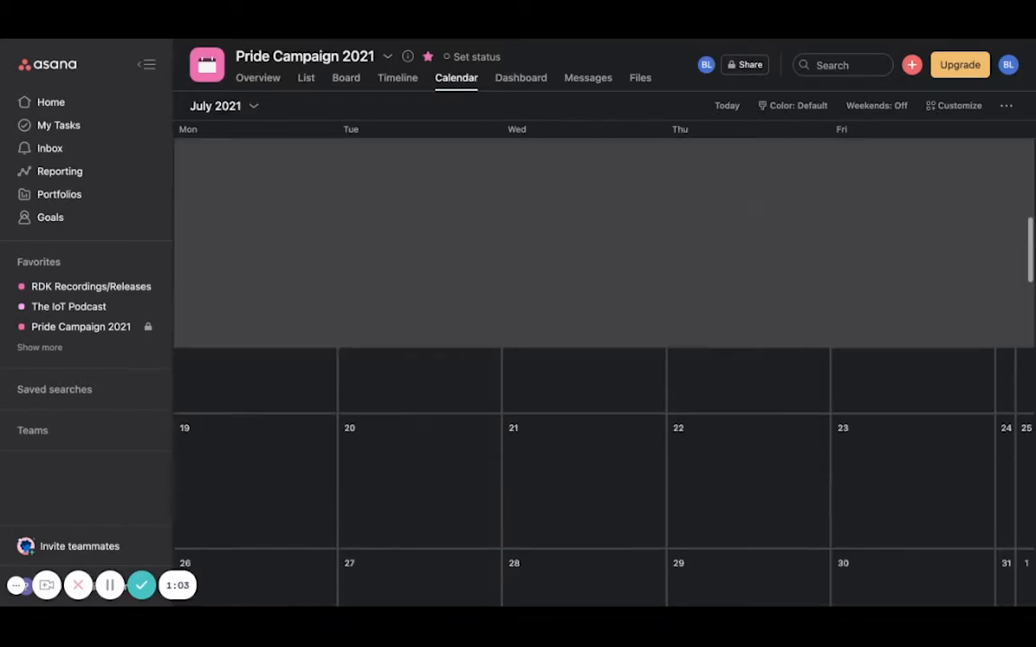
pyautogui.scroll(10, 581, 449)
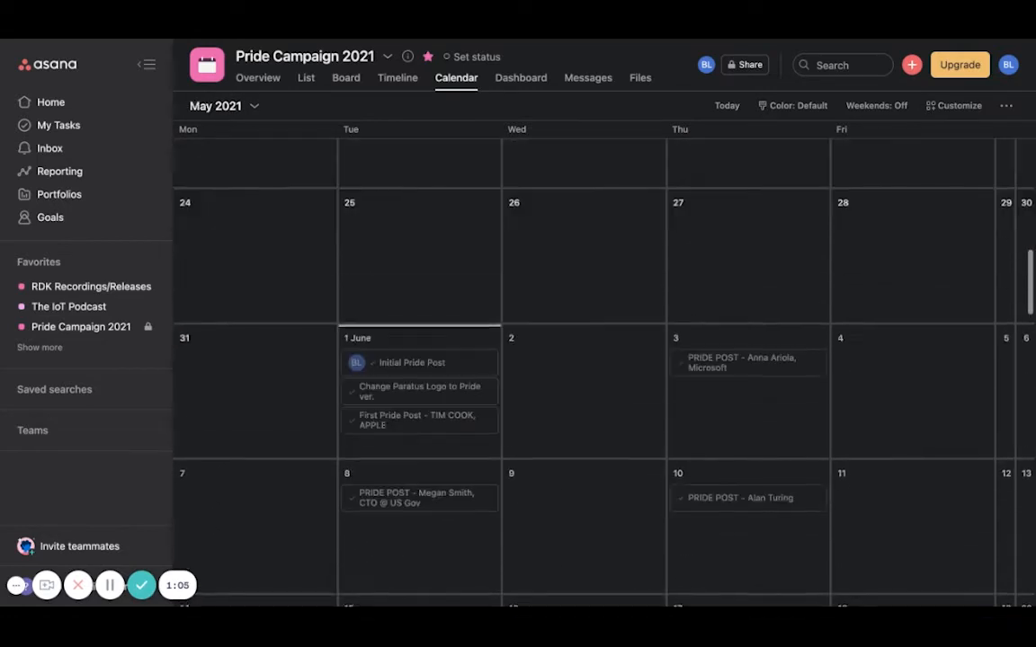
pyautogui.scroll(3, 580, 449)
pyautogui.scroll(-5, 580, 450)
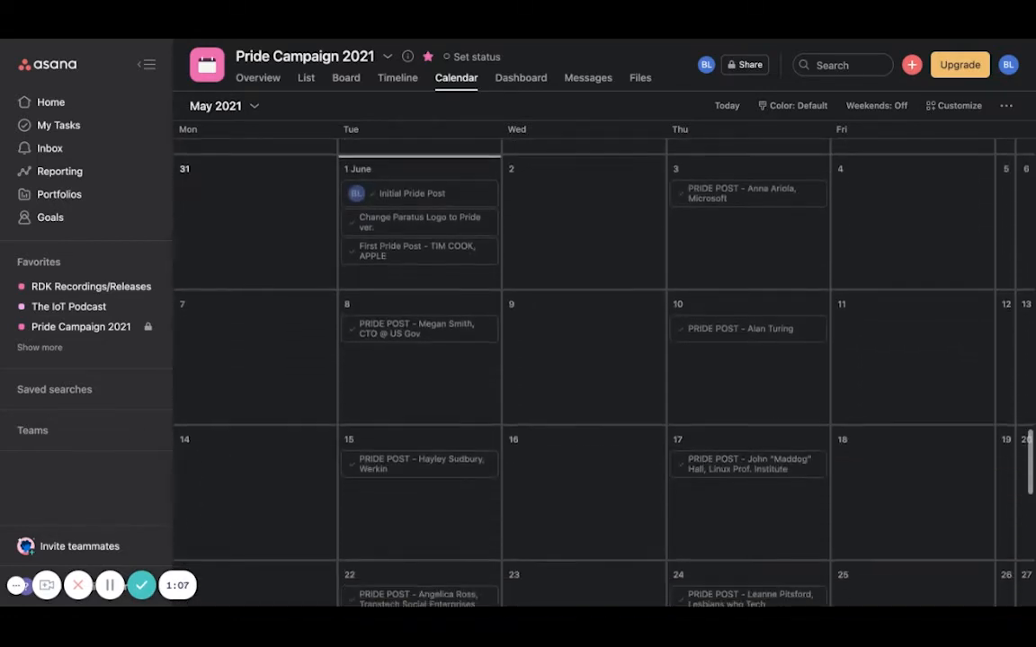
pyautogui.scroll(-1, 580, 450)
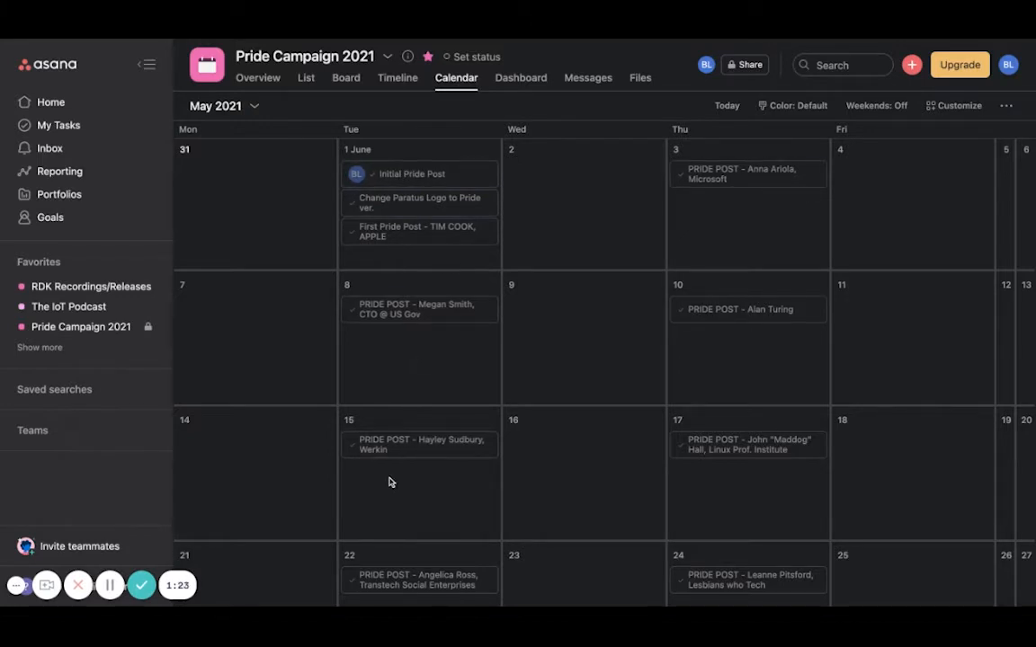
pyautogui.scroll(1, 571, 265)
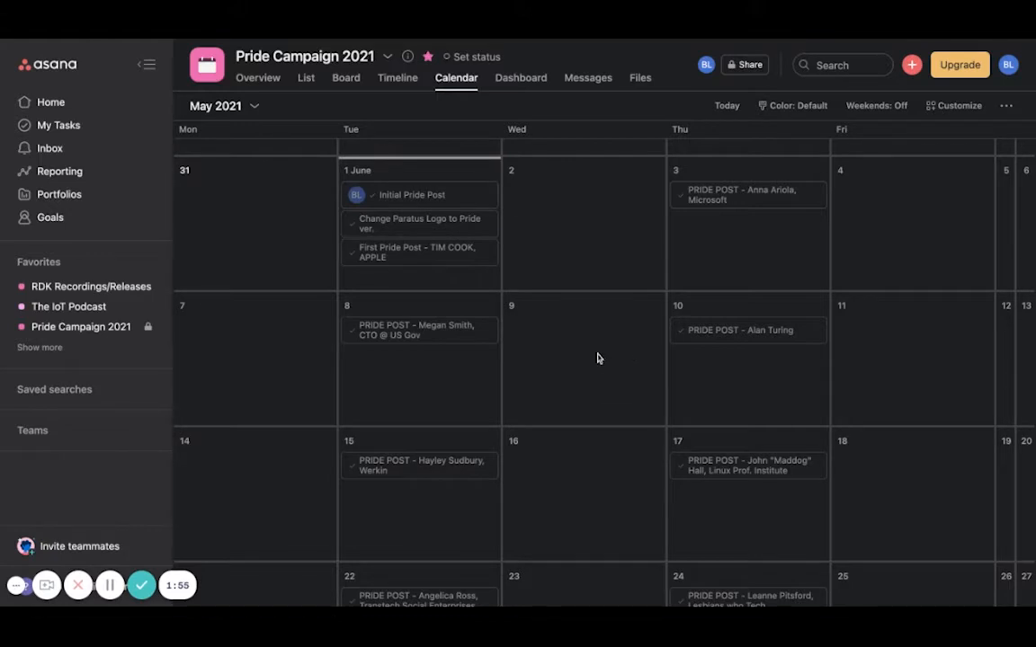
pyautogui.scroll(-1, 598, 358)
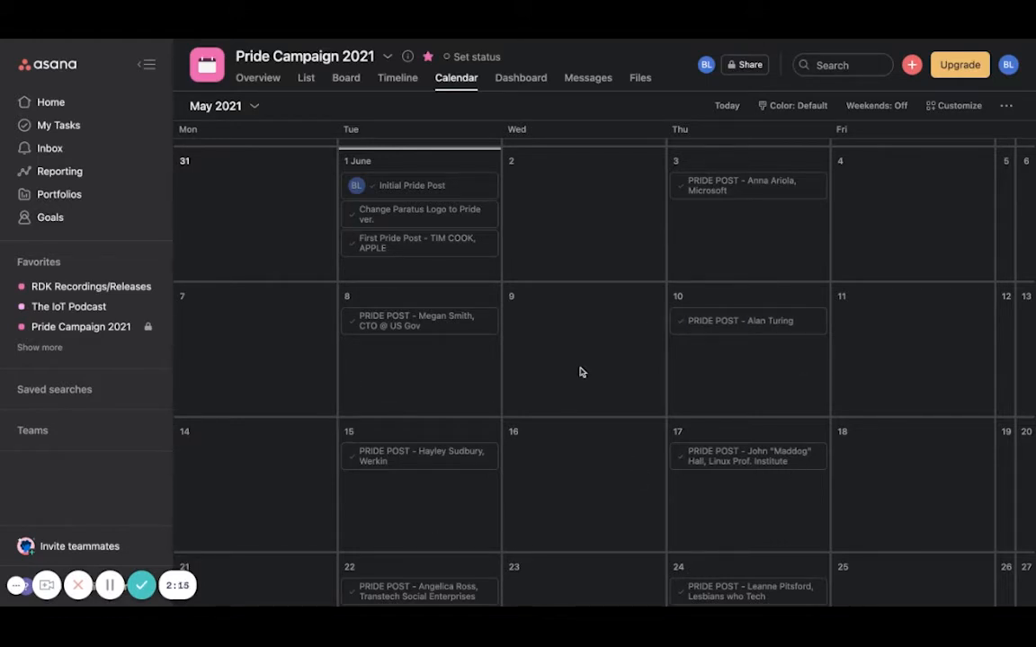
# Open the 1 June "First Pride Post" task and examine its assignee choices, due date, description and comment field.
pyautogui.click(402, 252)
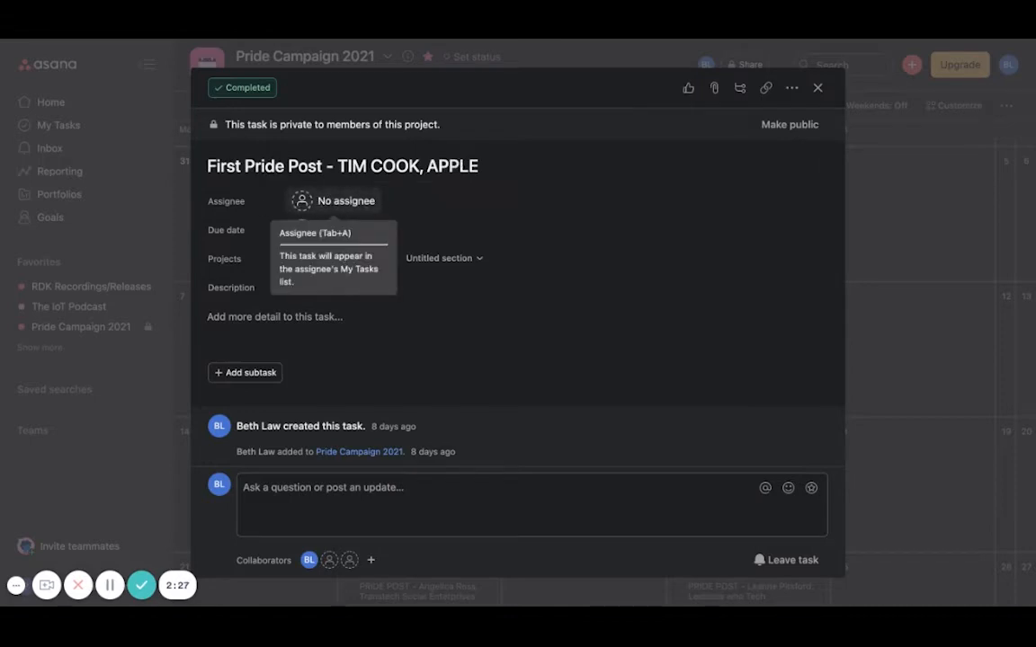
pyautogui.click(341, 201)
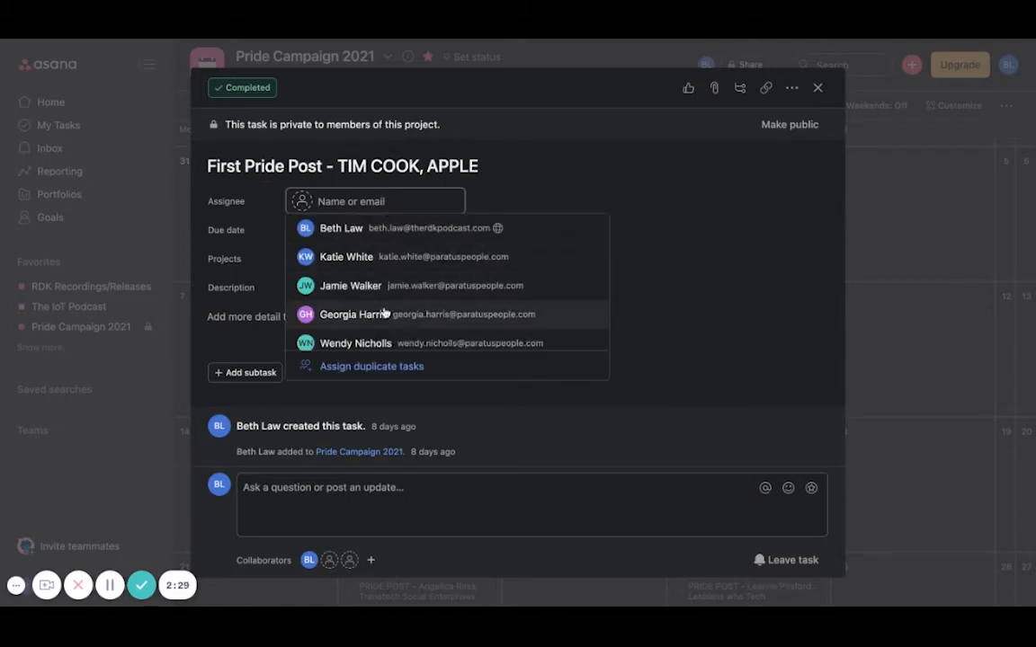
pyautogui.scroll(-2, 385, 311)
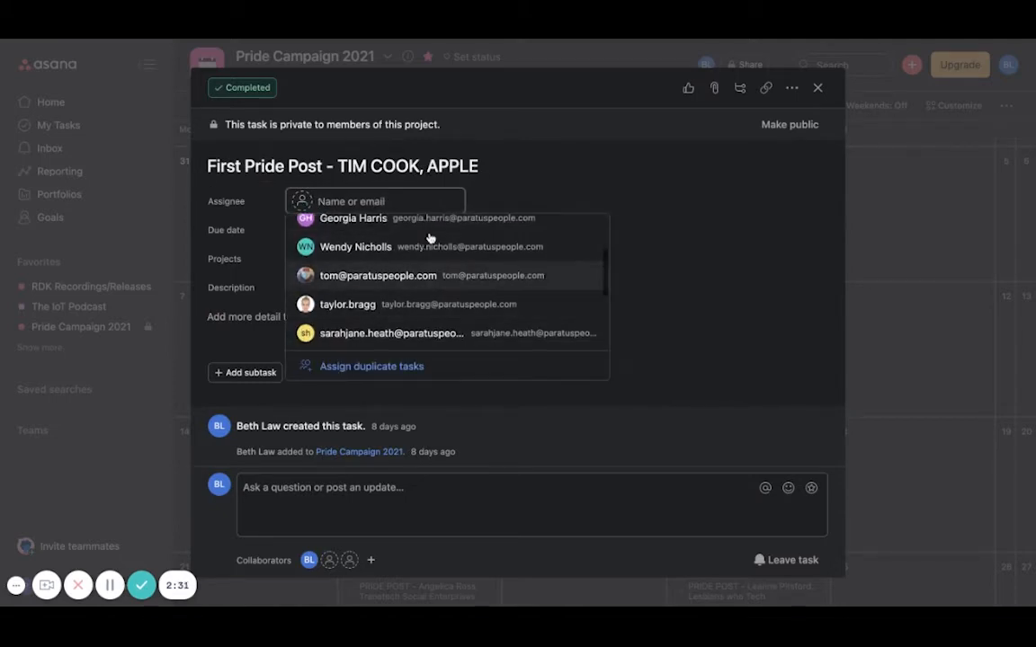
pyautogui.click(718, 315)
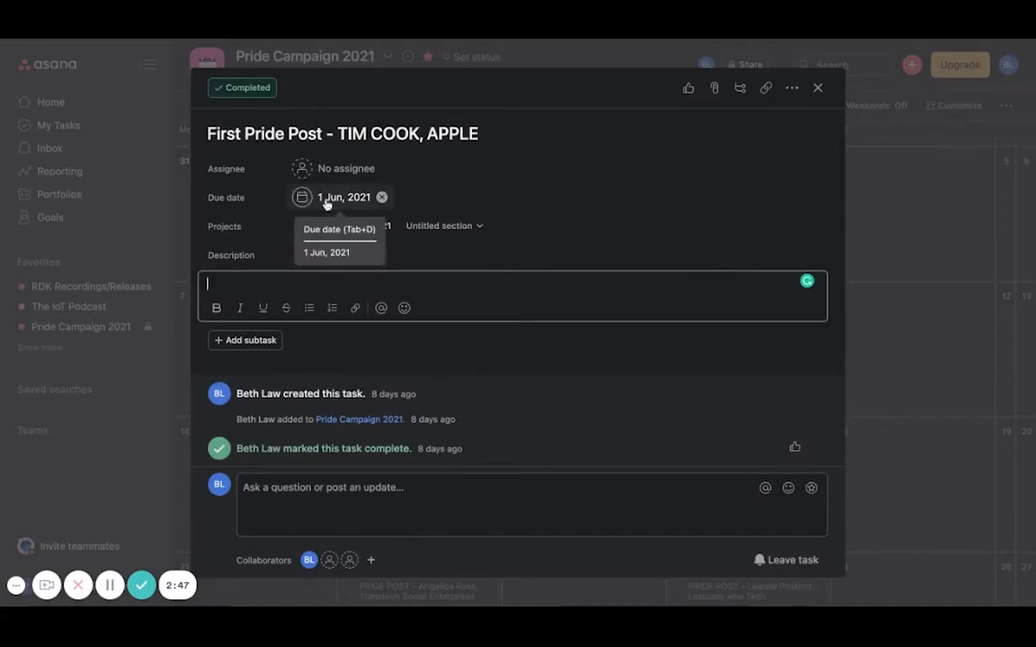
pyautogui.scroll(-1, 575, 305)
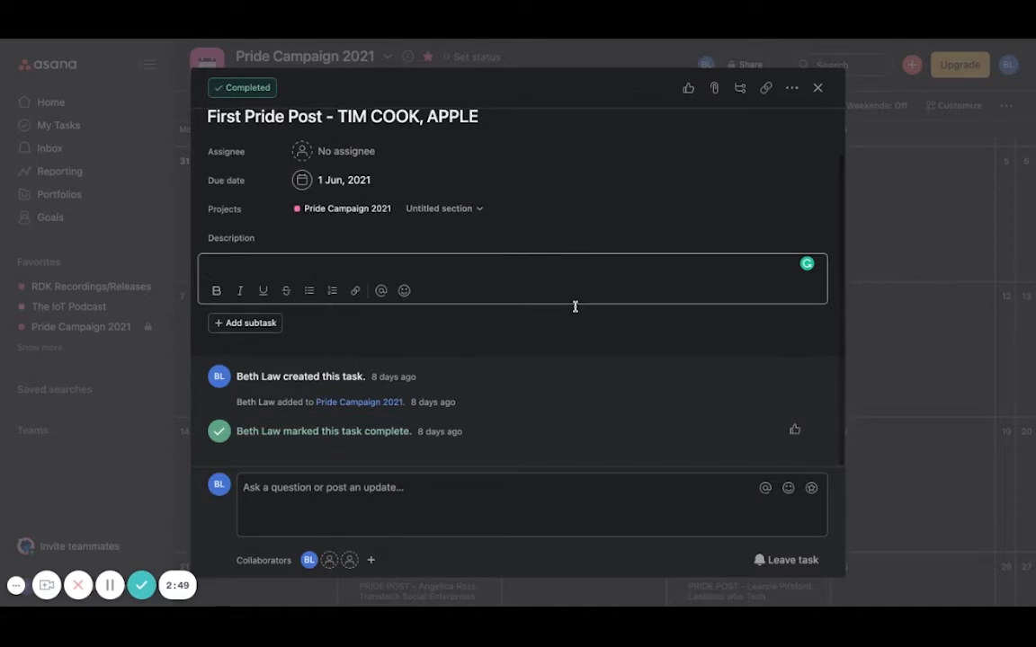
pyautogui.click(418, 488)
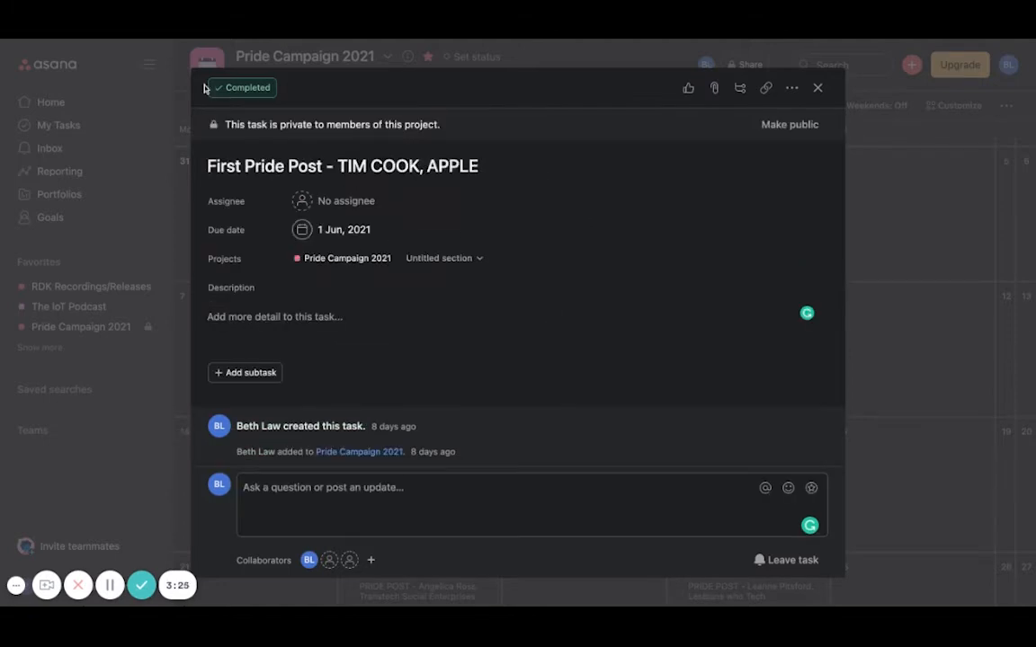
# Mark the "First Pride Post" task incomplete and complete again, and dismiss the celebration notice.
pyautogui.click(254, 91)
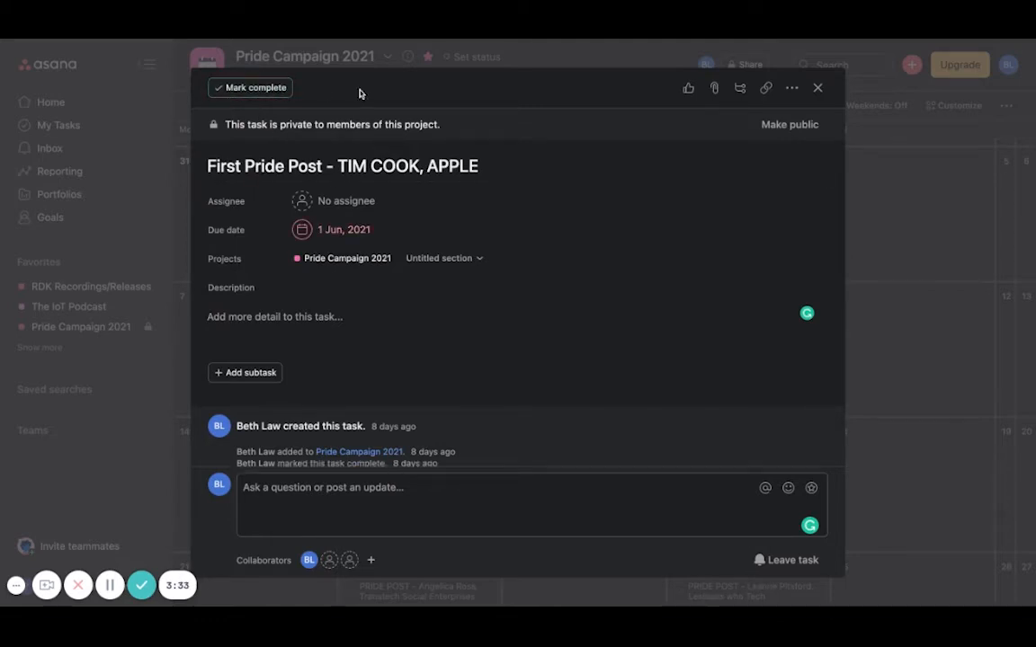
pyautogui.click(236, 90)
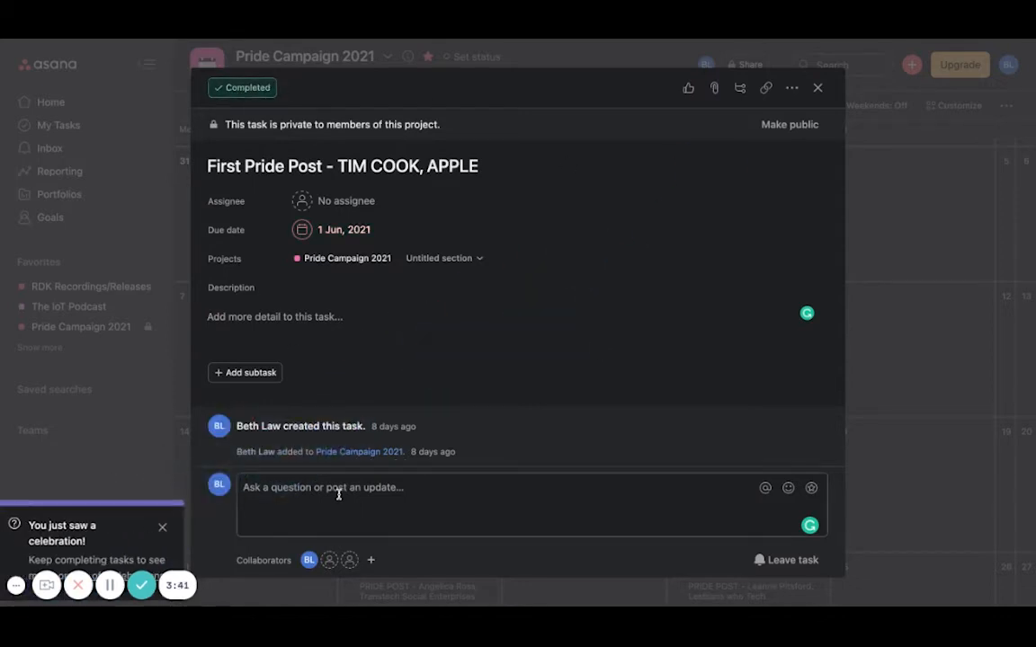
pyautogui.click(162, 531)
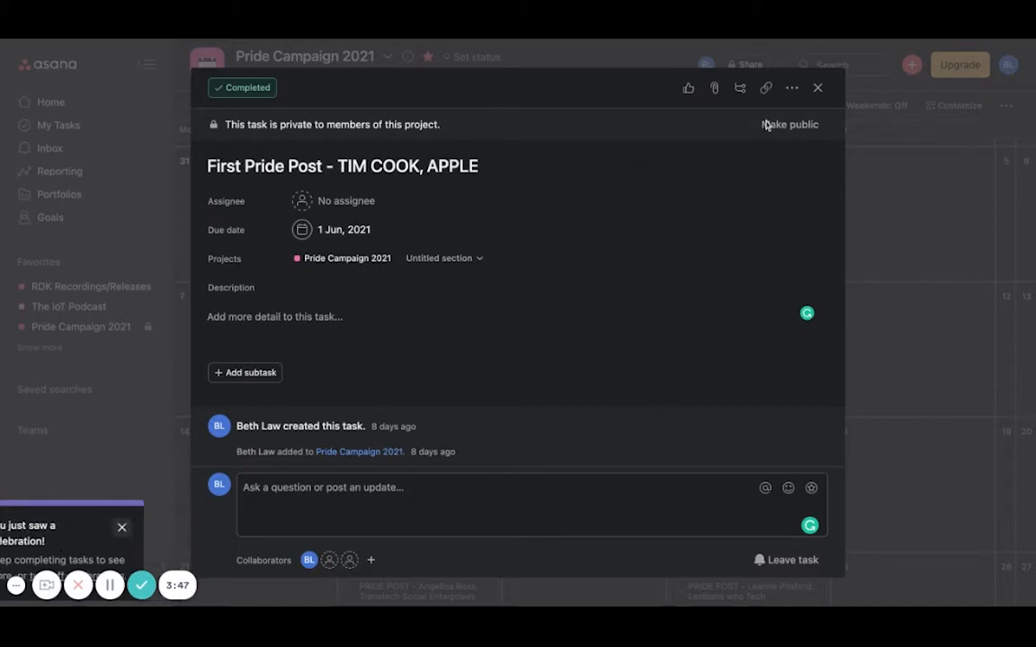
# Close the task details and mark the 15 June PRIDE POST task complete directly in the calendar.
pyautogui.click(818, 88)
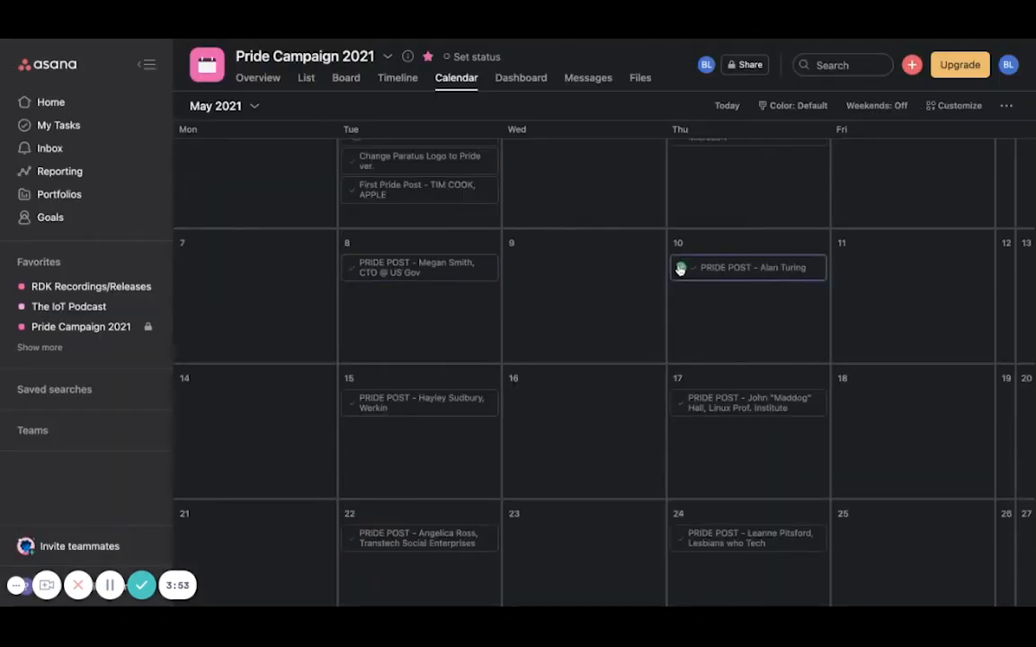
pyautogui.click(355, 406)
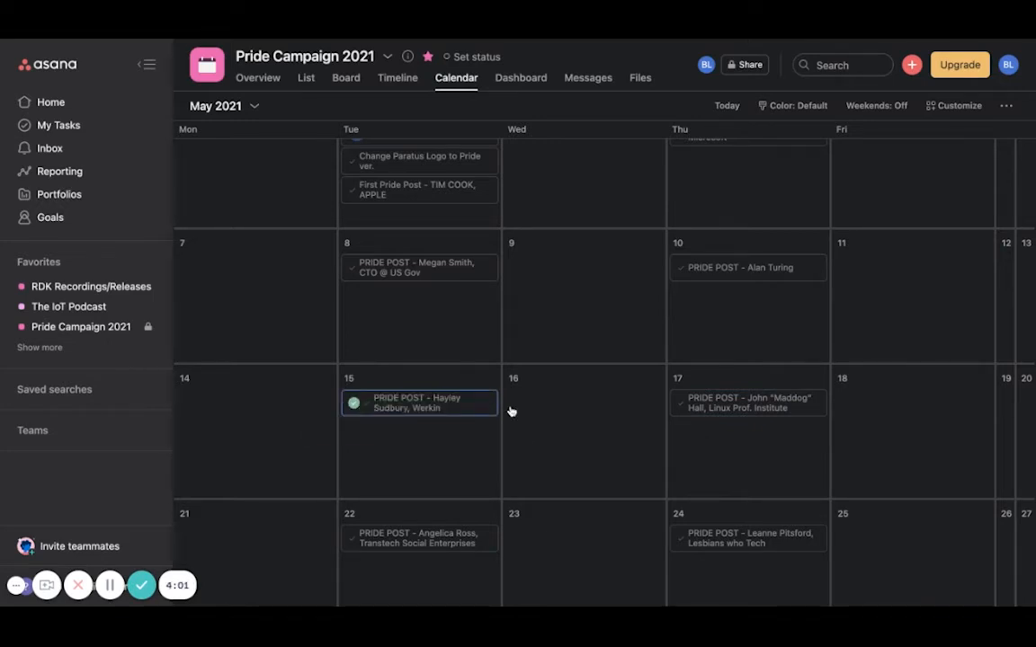
pyautogui.scroll(3, 550, 465)
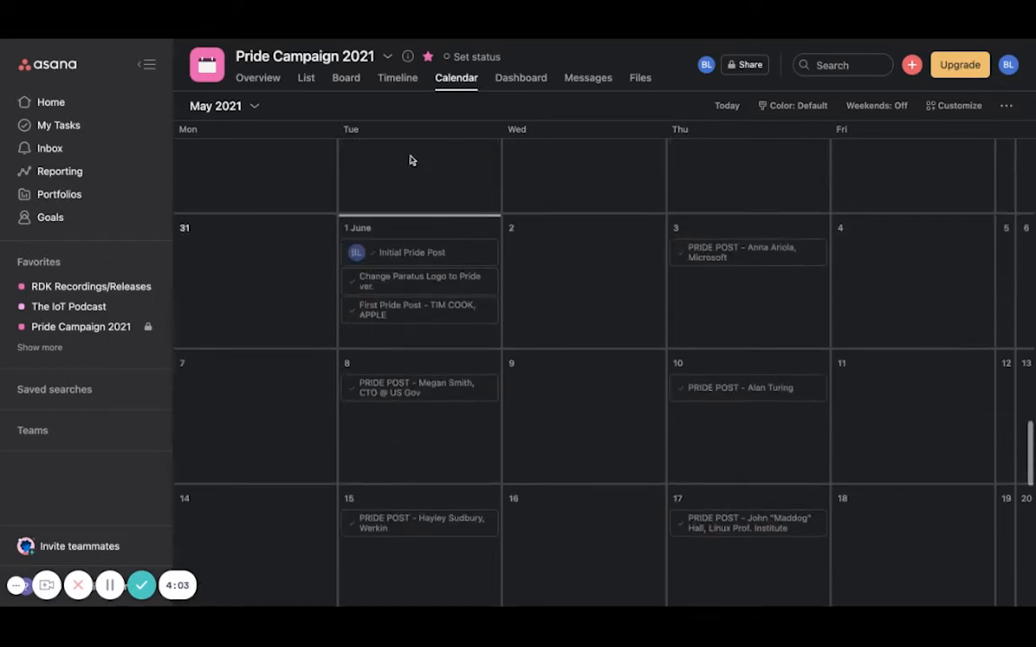
# Post an "On track" status update titled "All done :)" from the Pride Campaign 2021 project's overview.
pyautogui.click(260, 79)
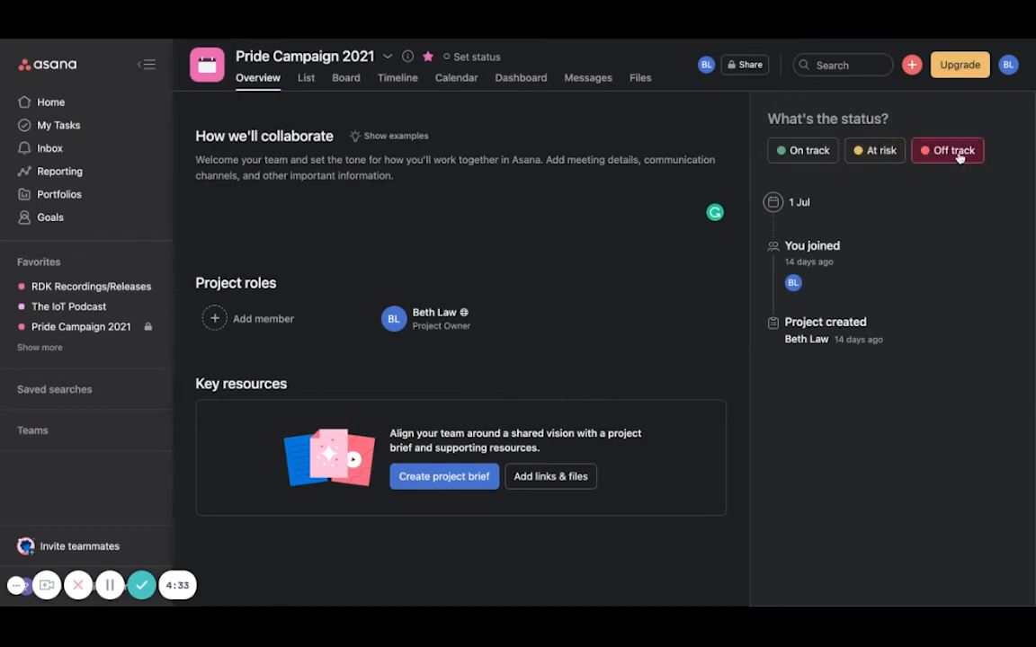
pyautogui.click(786, 153)
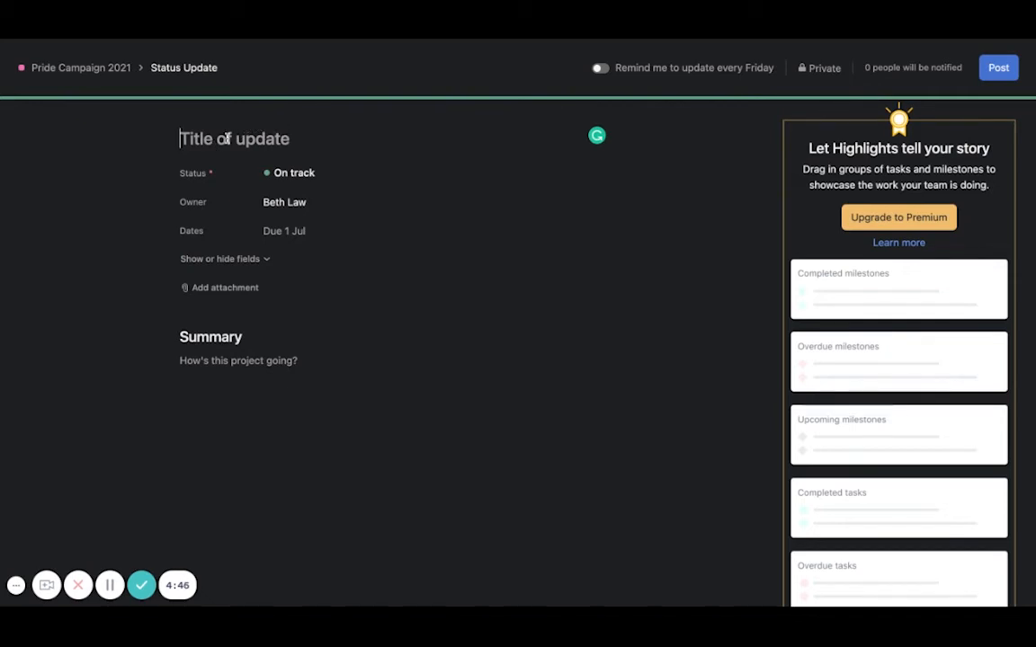
pyautogui.write('All done :)')
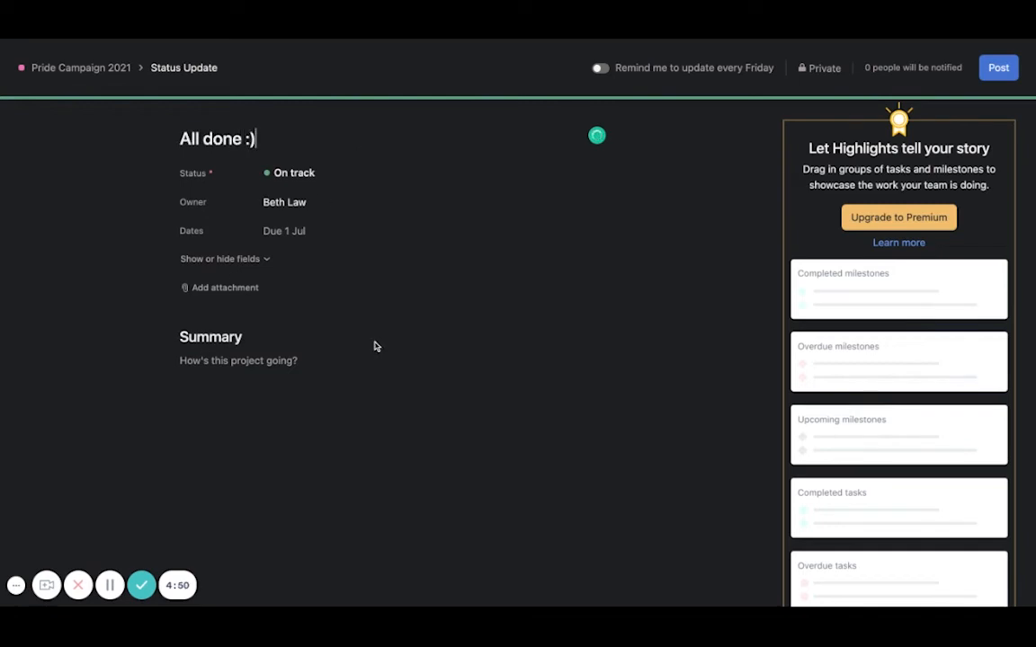
pyautogui.click(996, 69)
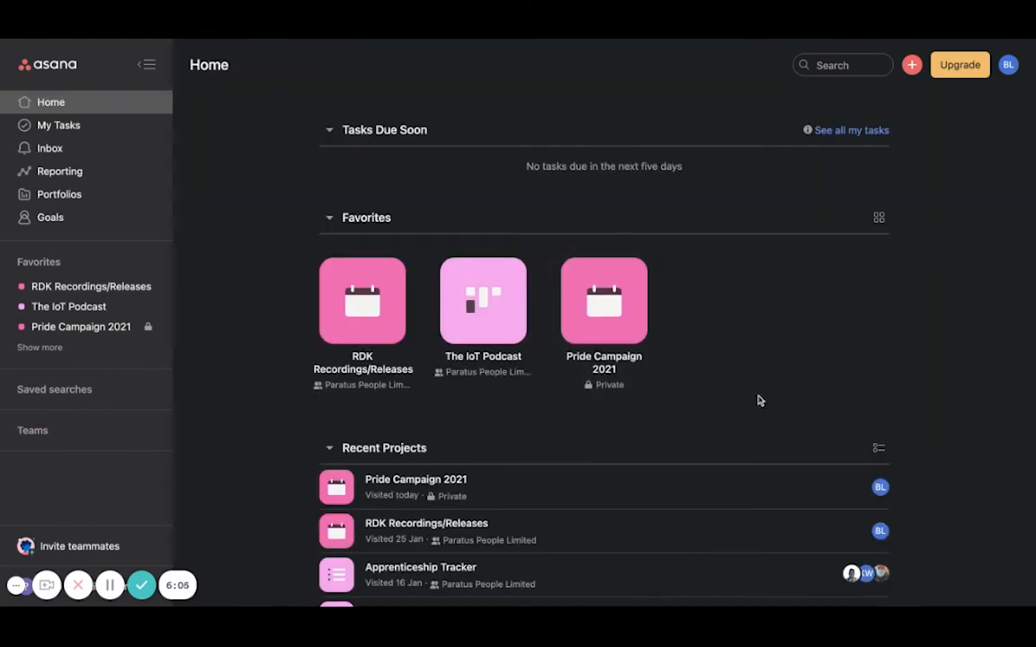
# Start a new blank project and name it "Pride Campaign".
pyautogui.click(913, 66)
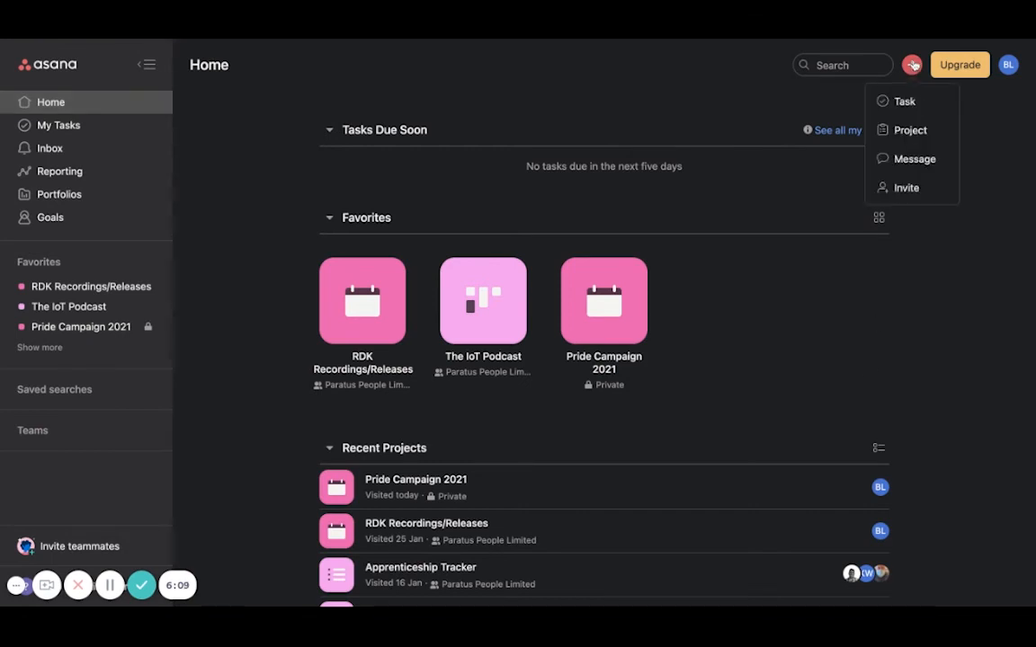
pyautogui.click(915, 133)
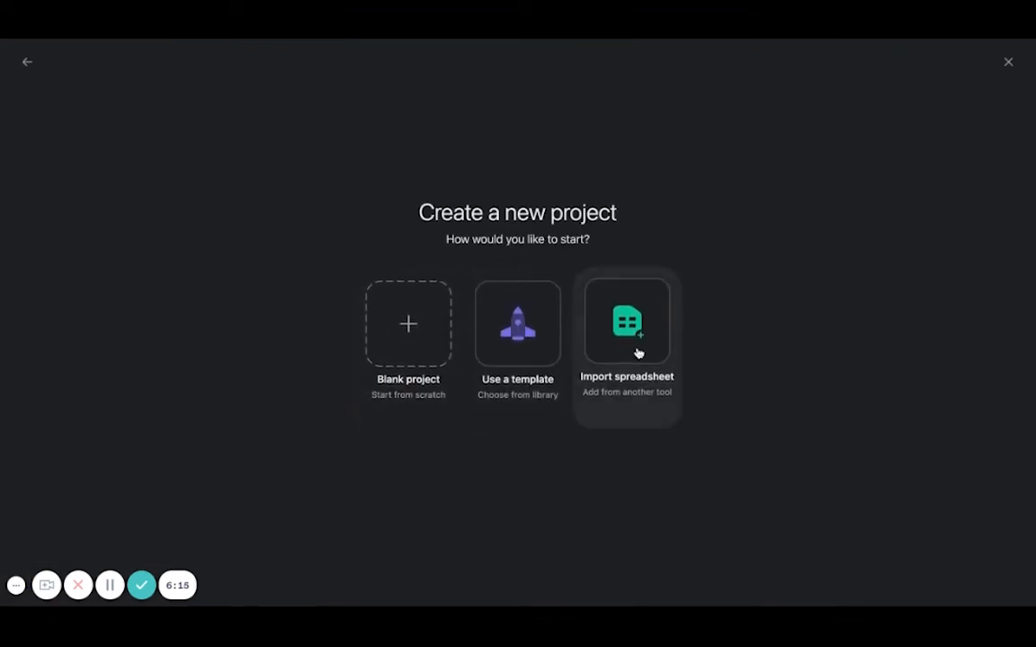
pyautogui.click(429, 315)
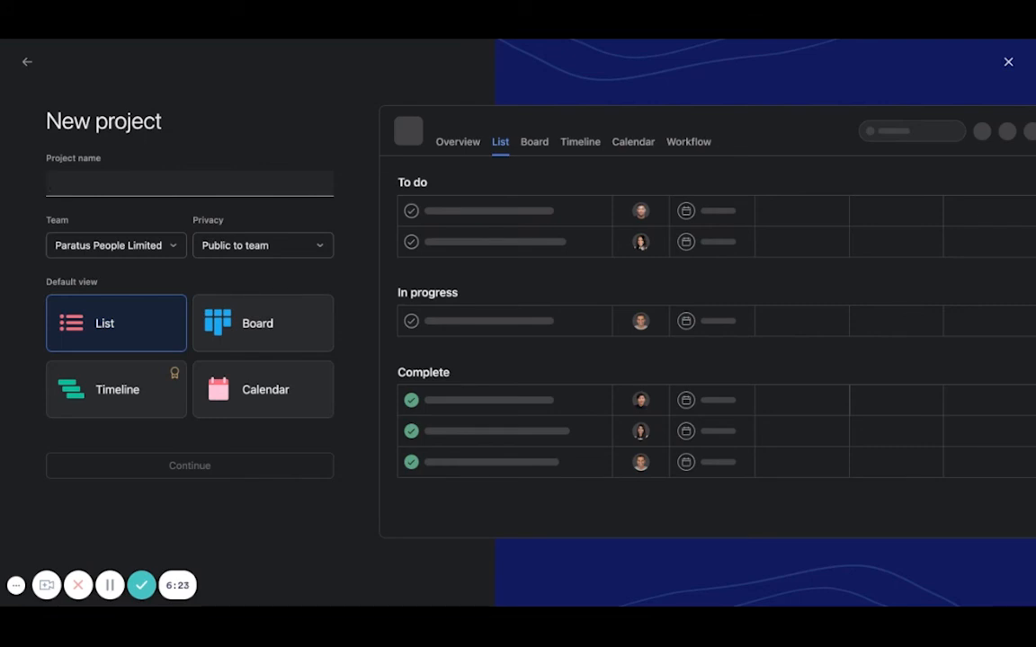
pyautogui.write('Pride Campaign')
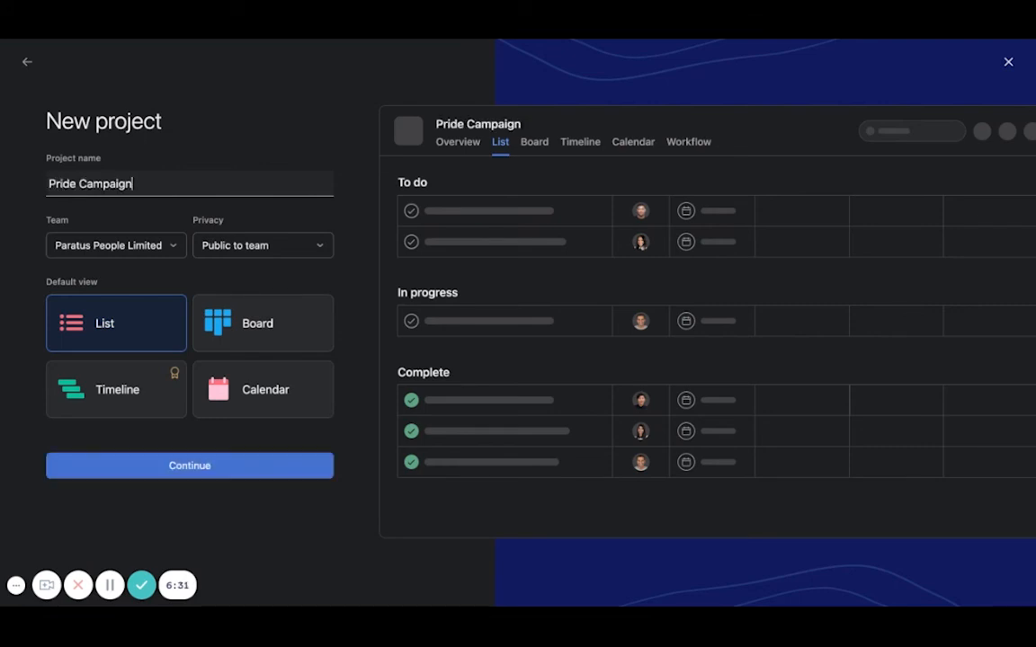
# Set the new project's privacy to "Private to me".
pyautogui.click(172, 252)
pyautogui.click(270, 248)
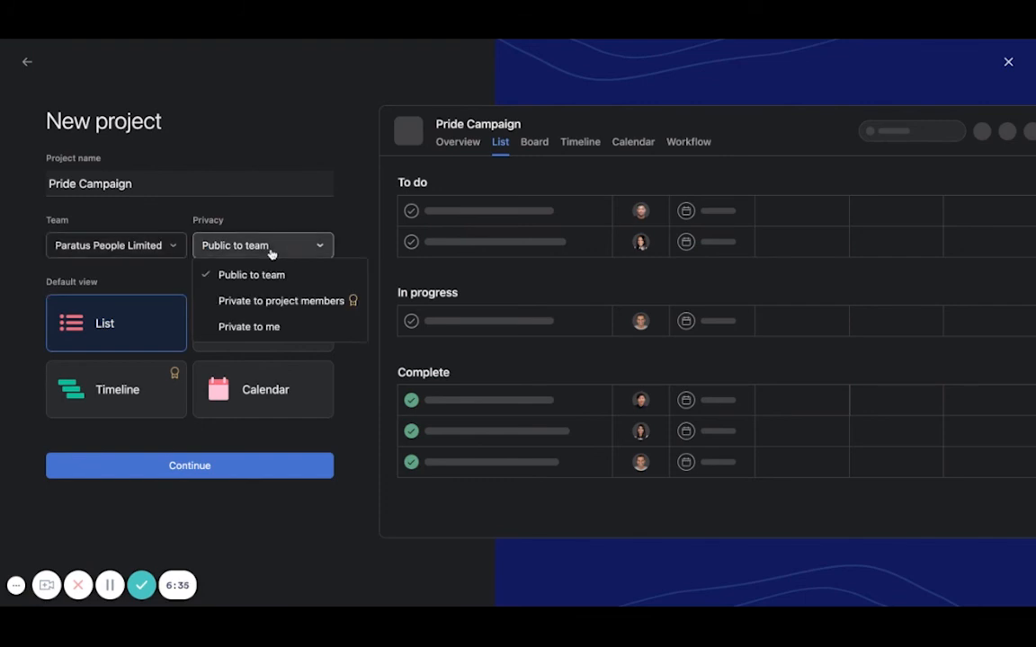
pyautogui.click(272, 324)
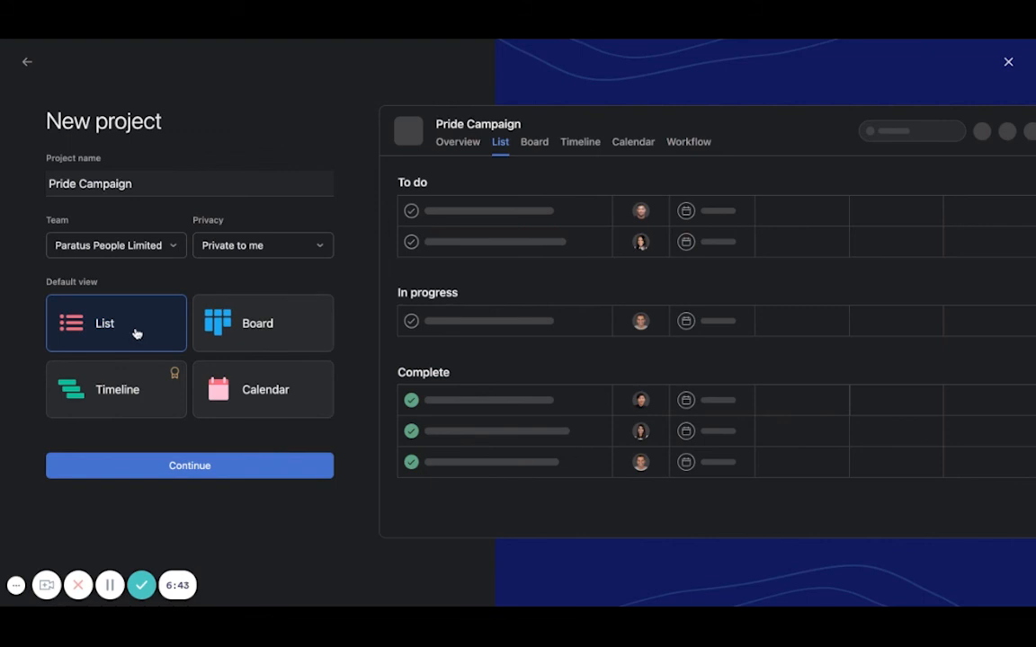
# Preview the Board and Timeline layouts and set the new project's default view to Calendar.
pyautogui.click(292, 332)
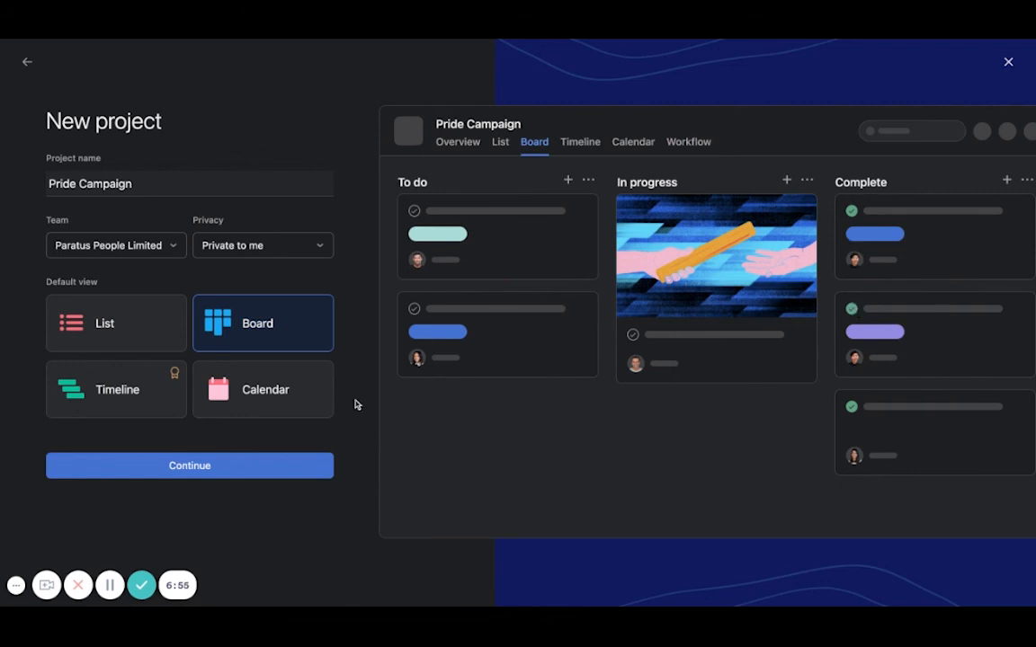
pyautogui.click(109, 392)
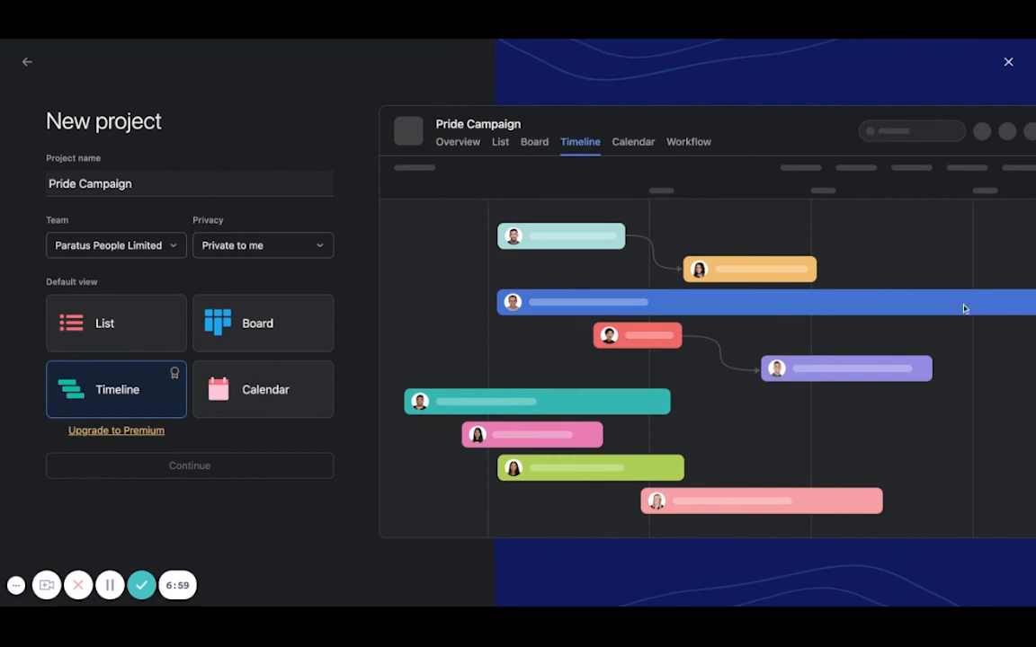
pyautogui.click(236, 370)
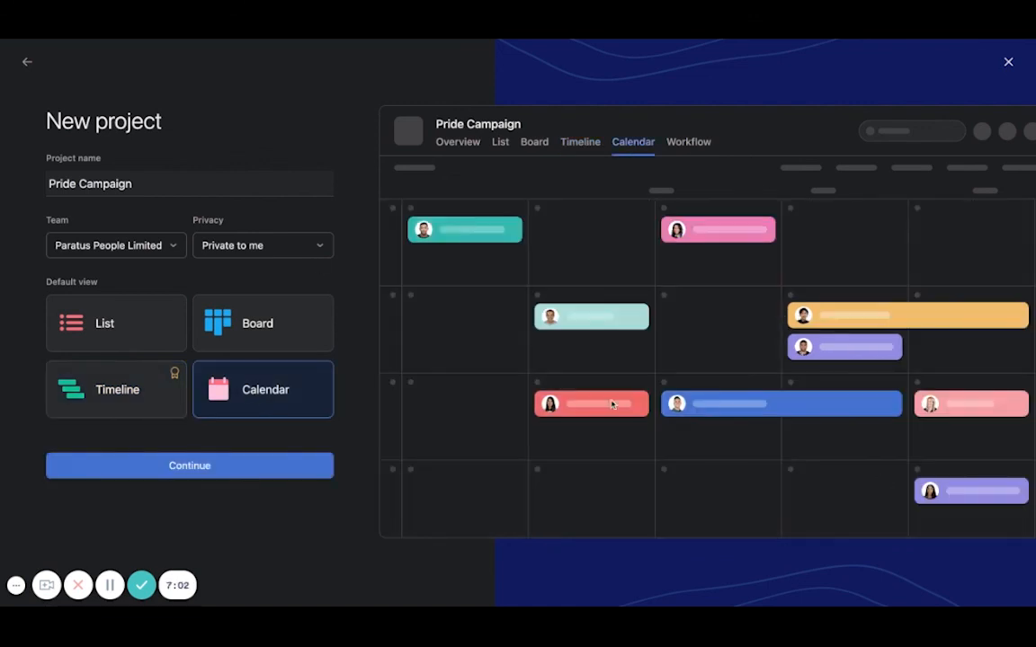